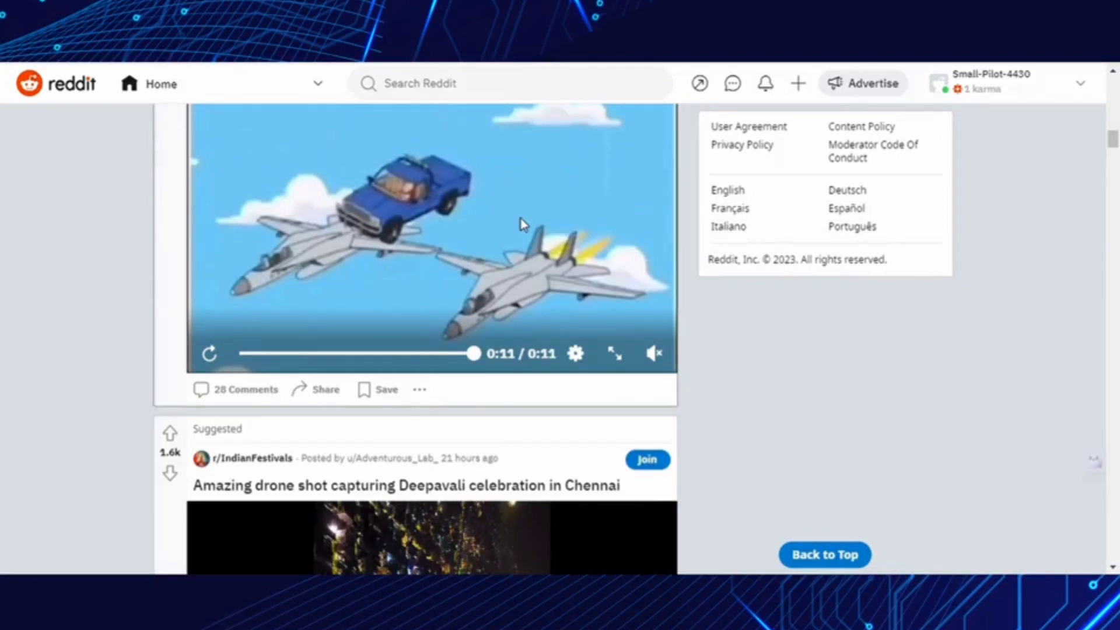
Scroll up and down through the Reddit home feed.
scroll(521, 224, "up", 15)
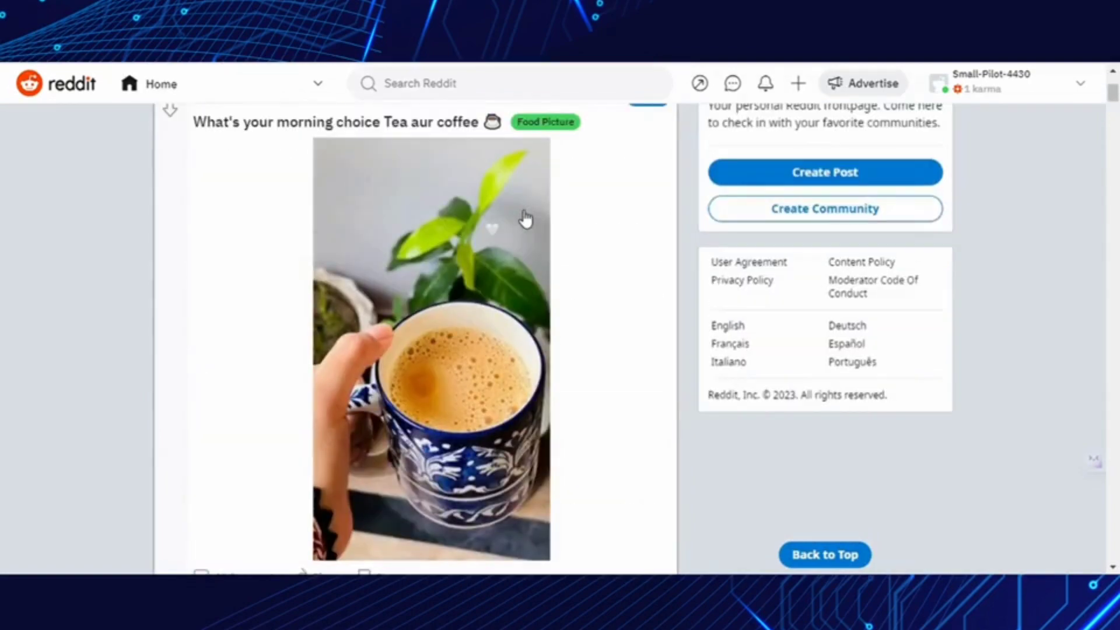
scroll(521, 217, "down", 15)
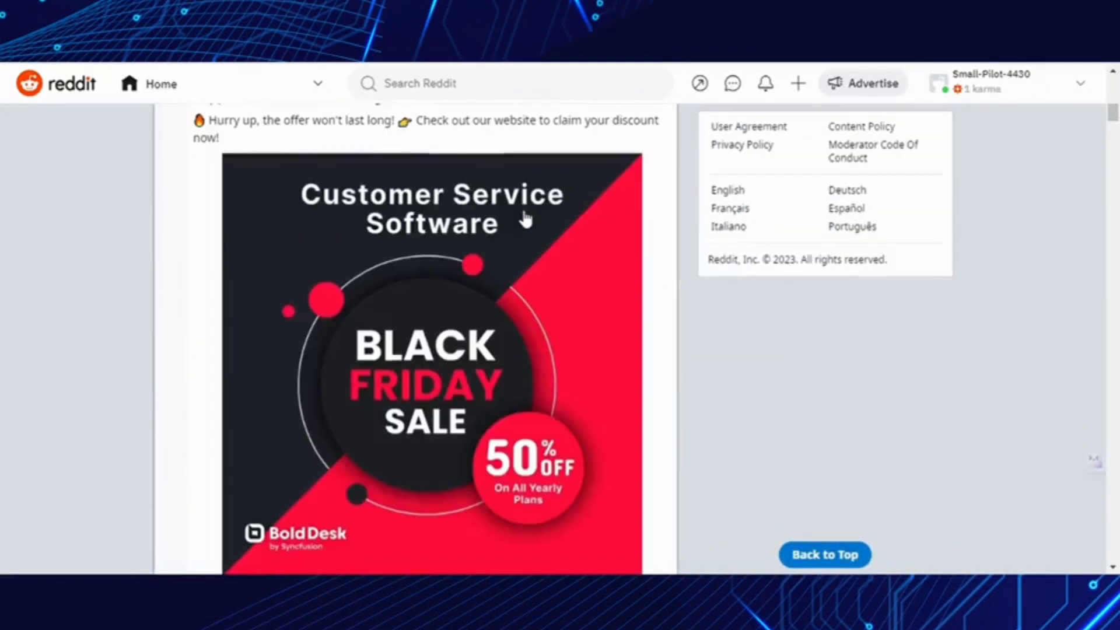
scroll(521, 217, "down", 15)
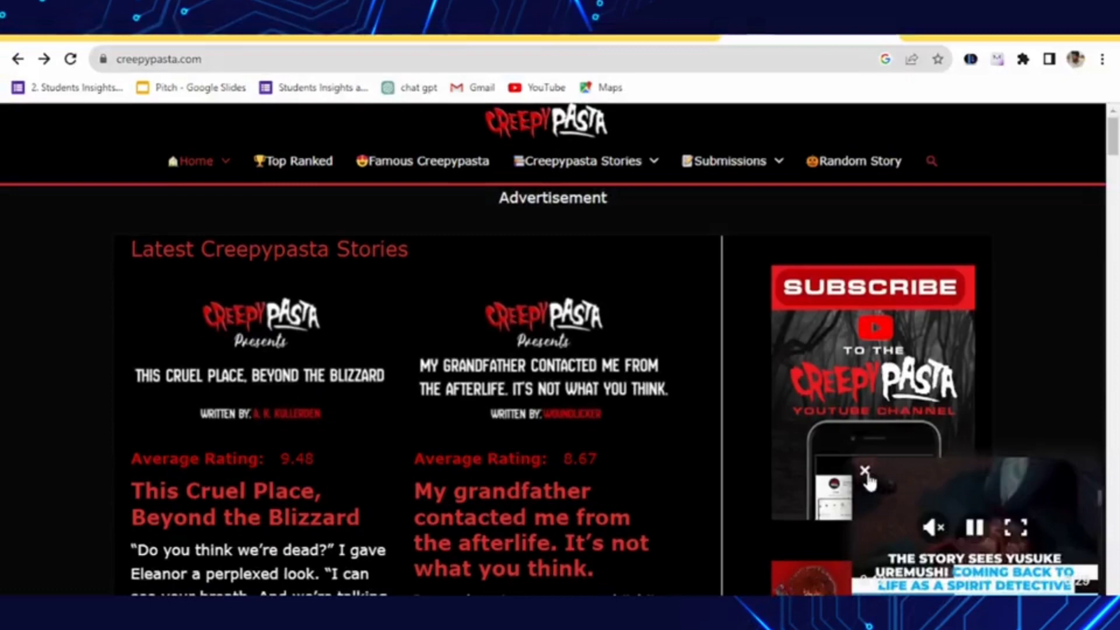
Browse the creepypasta.com home page and open 'This Cruel Place, Beyond the Blizzard'.
scroll(717, 374, "down", 3)
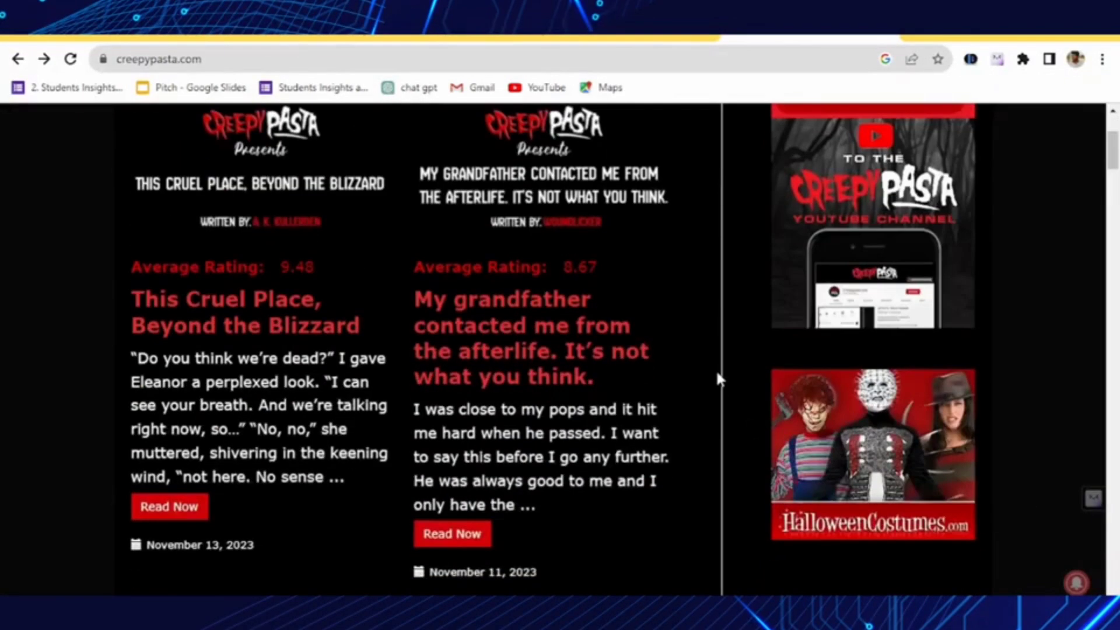
scroll(717, 374, "down", 12)
scroll(718, 378, "down", 13)
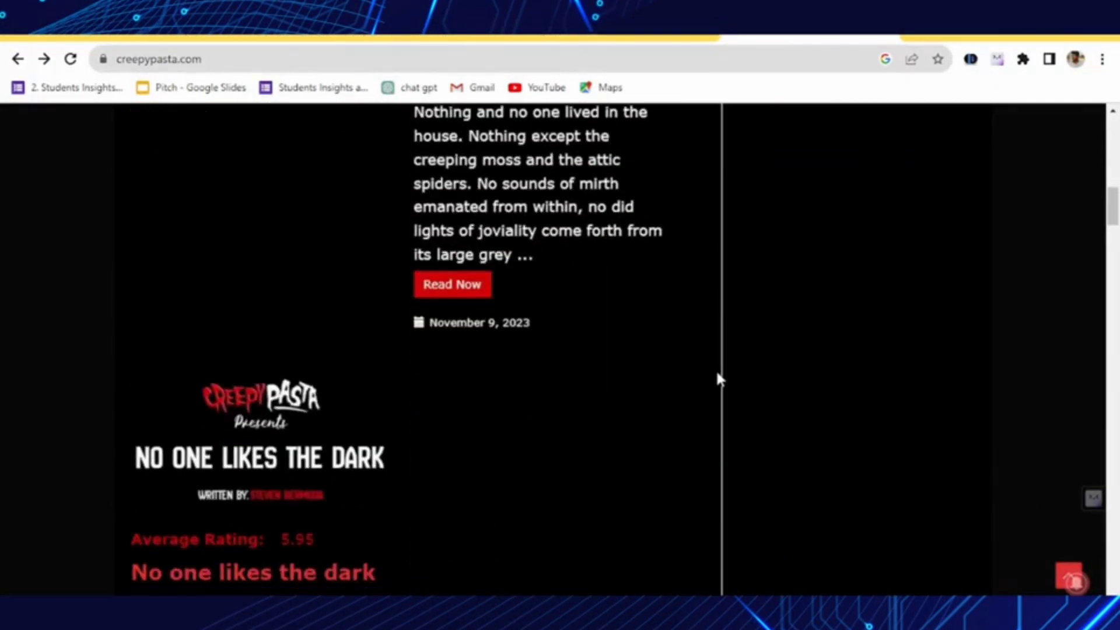
scroll(718, 378, "down", 2)
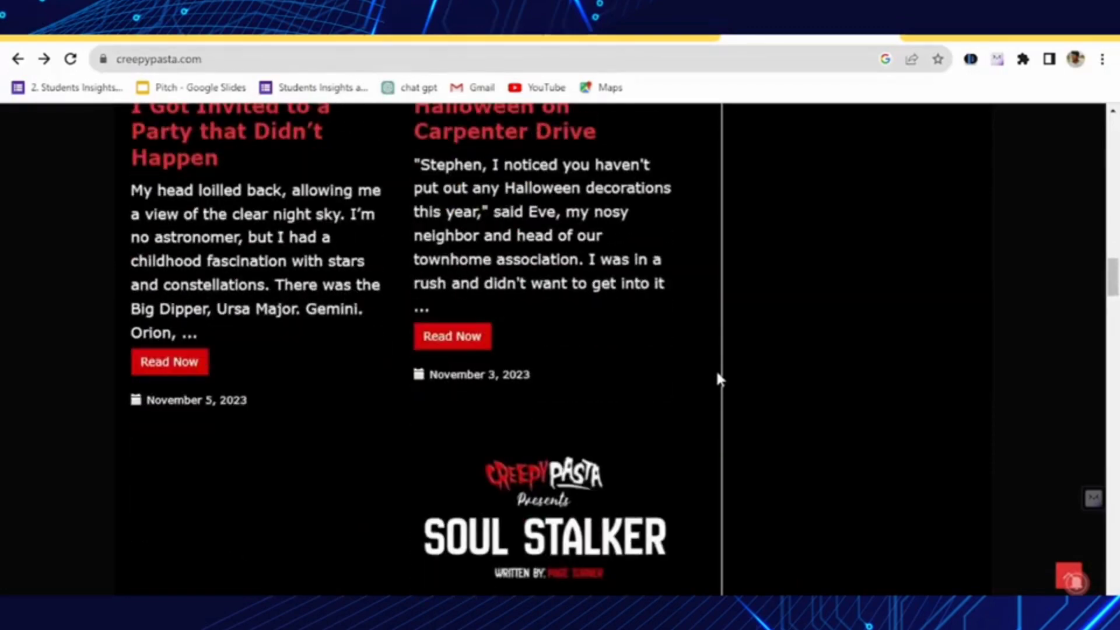
scroll(718, 378, "up", 20)
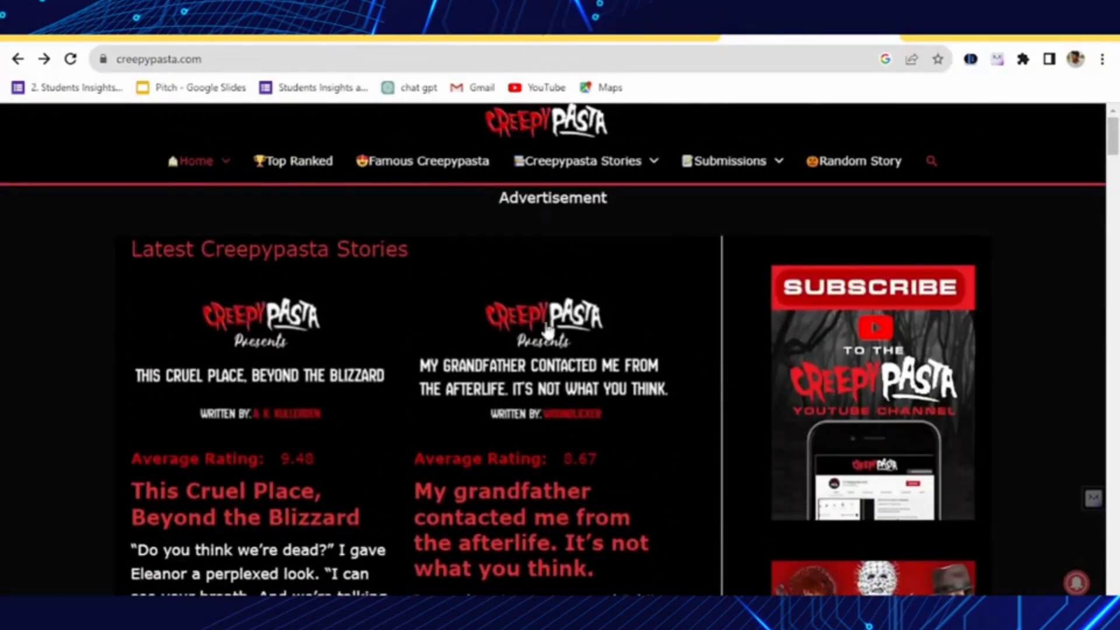
scroll(537, 328, "down", 3)
scroll(490, 328, "up", 3)
scroll(489, 327, "down", 3)
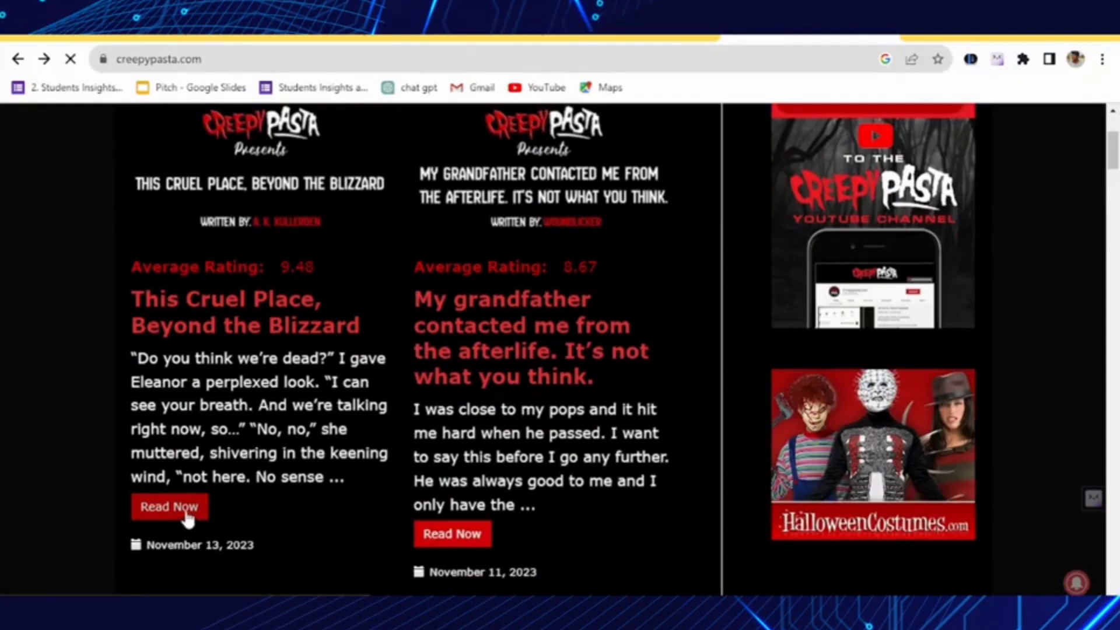
left_click(186, 508)
Scroll down through the story's text.
scroll(446, 451, "down", 3)
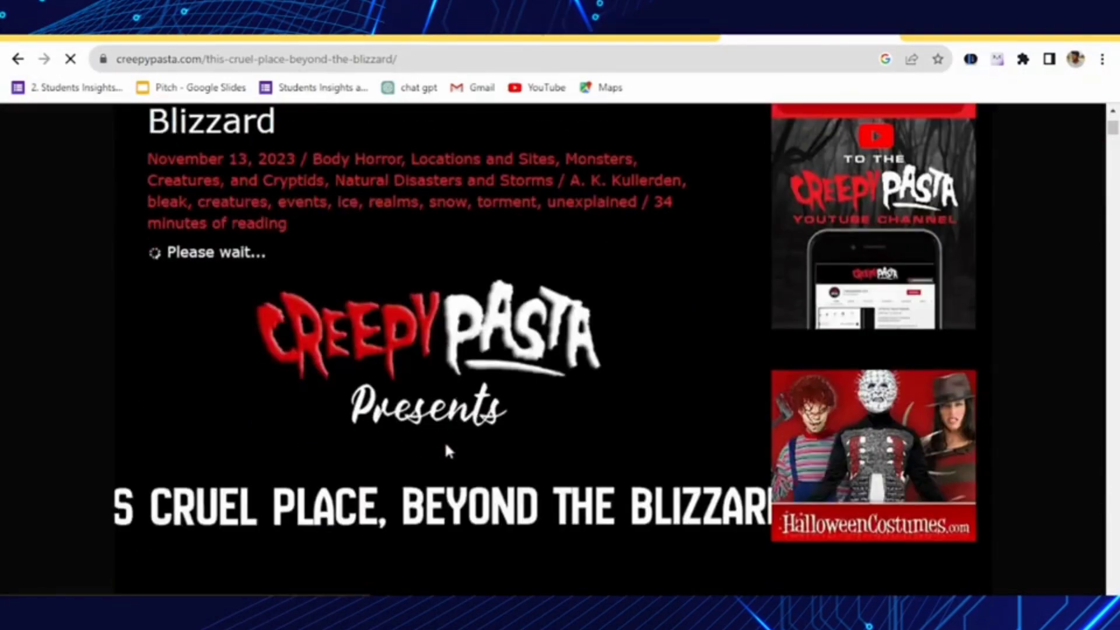
scroll(446, 452, "down", 10)
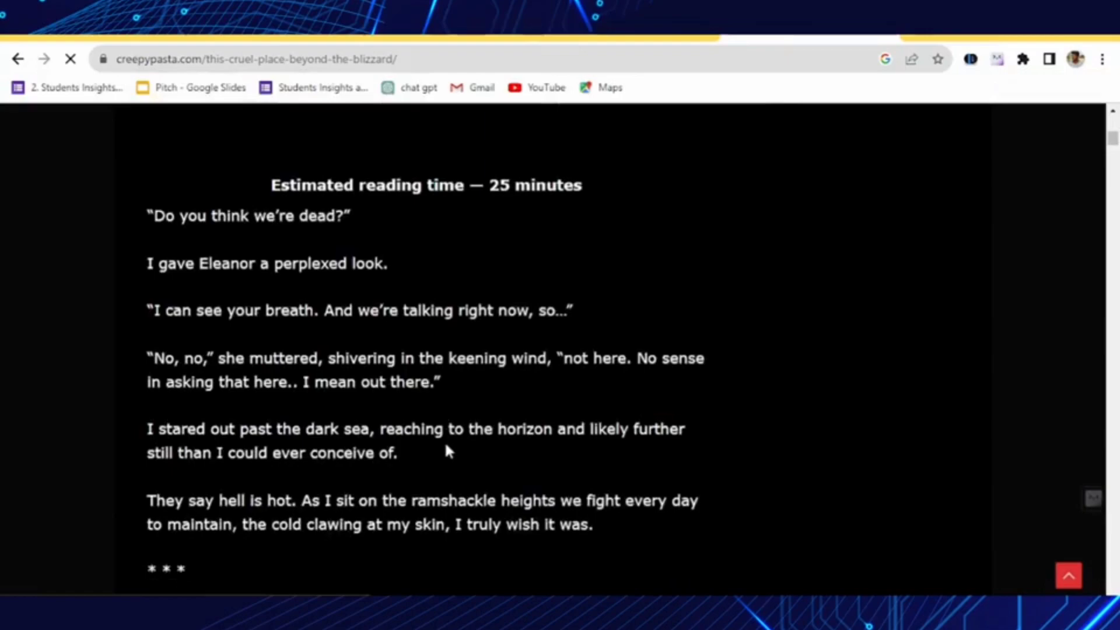
scroll(445, 446, "down", 6)
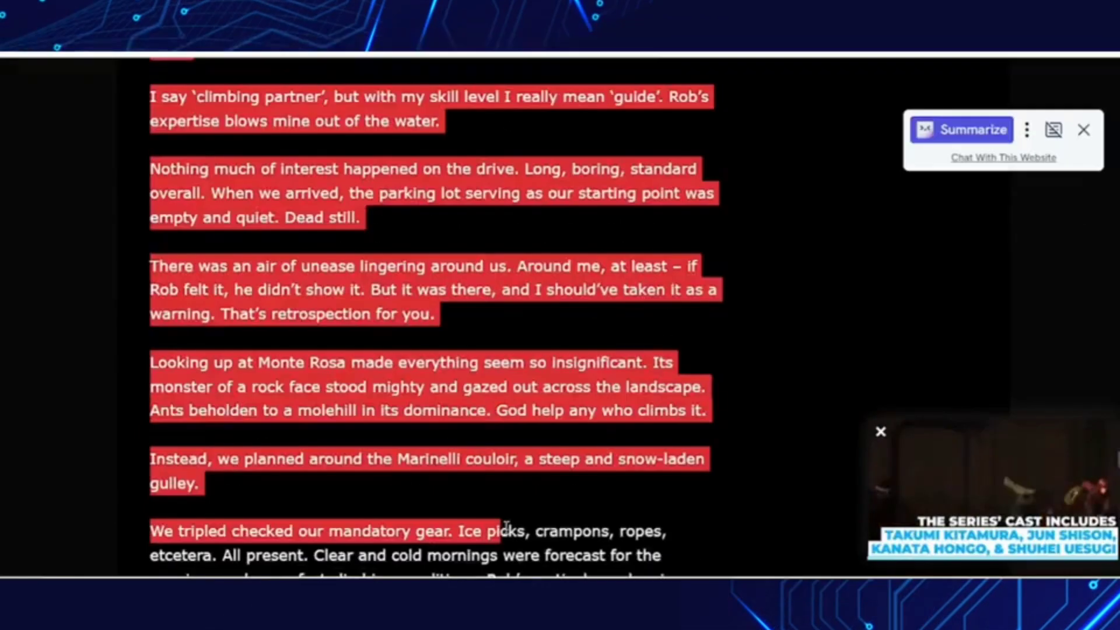
scroll(432, 315, "down", 5)
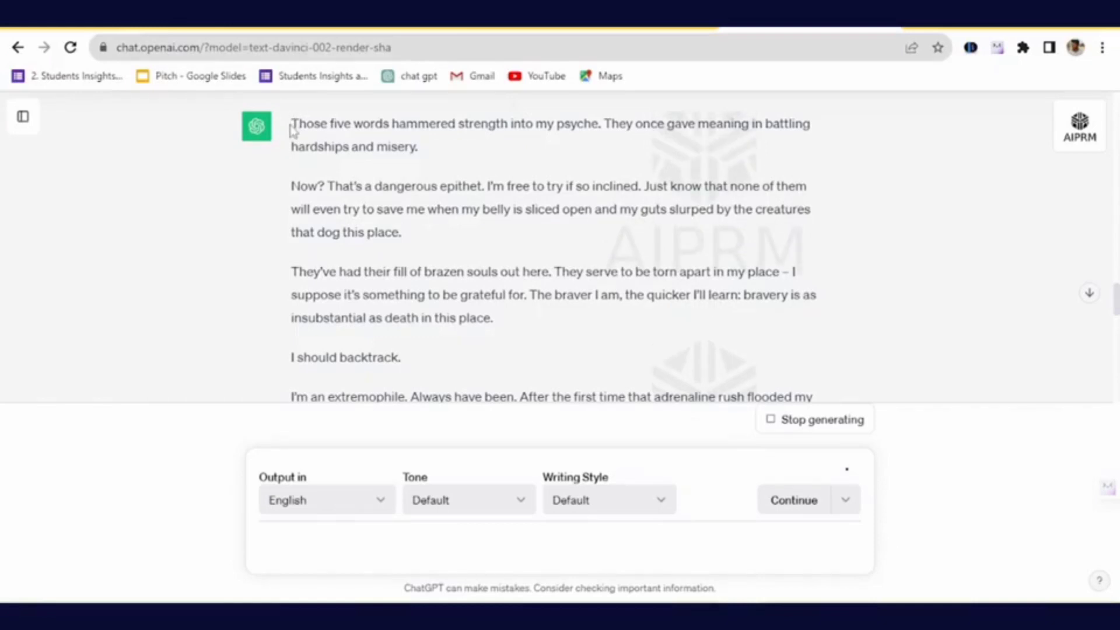
Select the rewrite from 'Those five words' through 'death in this place.'.
left_click_drag(329, 142, 513, 319)
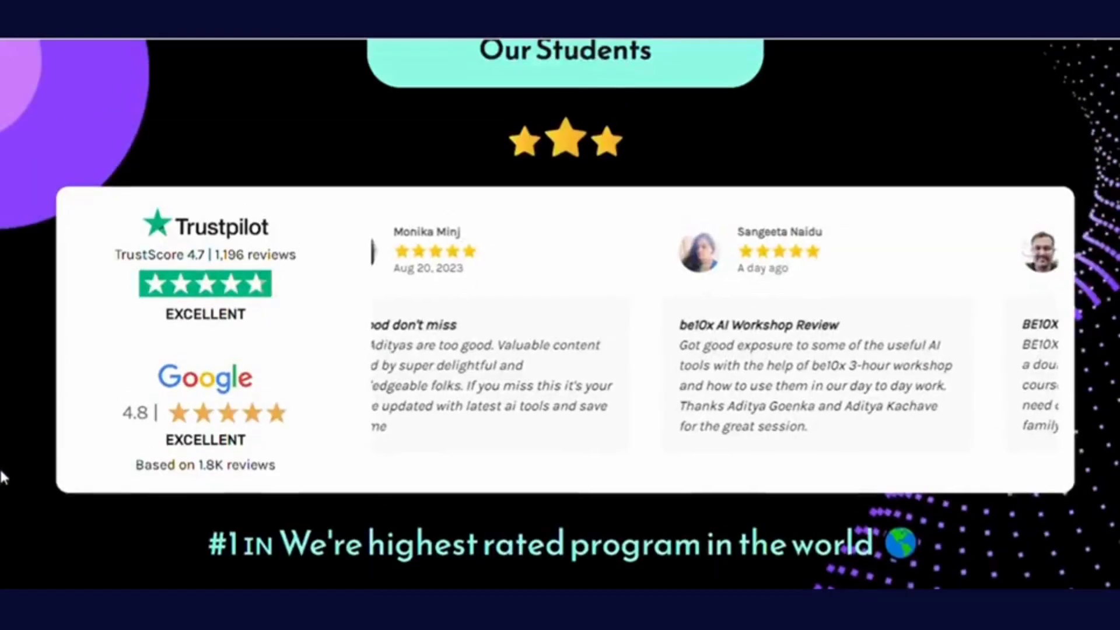
Scroll back up while the vertical Minecraft parkour sample clip is shown.
scroll(3, 477, "up", 6)
scroll(3, 477, "up", 3)
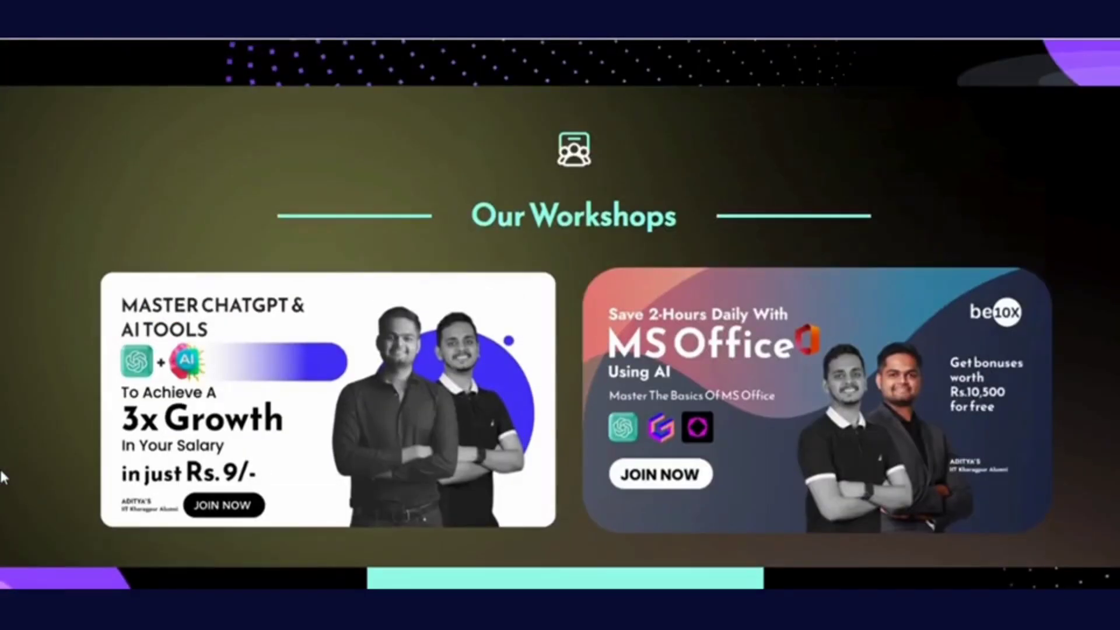
scroll(3, 477, "up", 8)
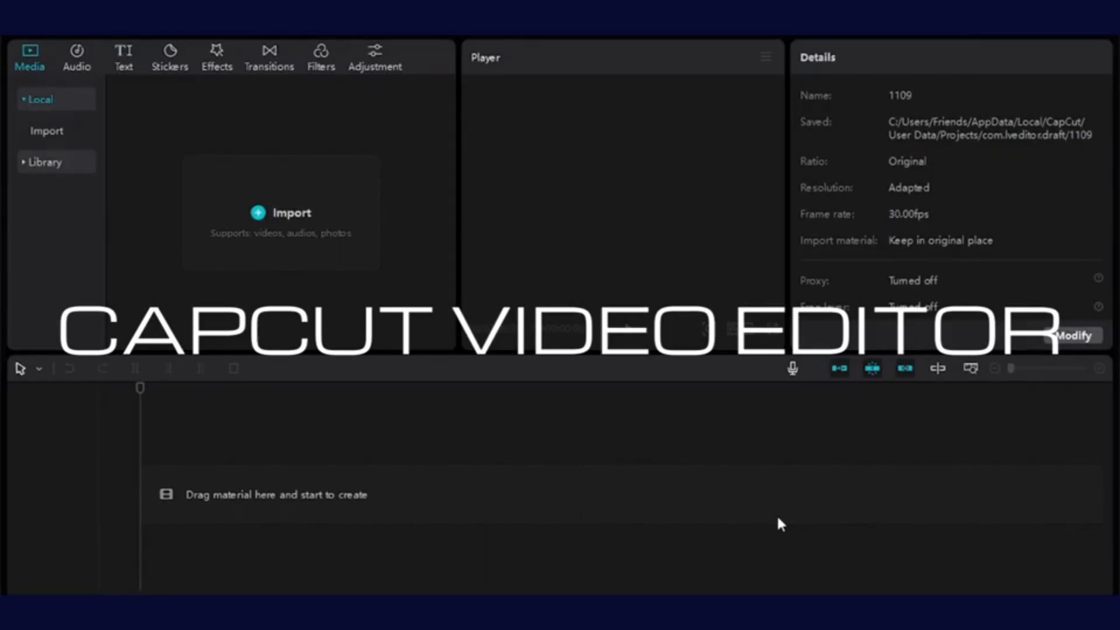
Import 'Reddit message blank.png' and 'SnapSave.io-Rainbow Road-(1080p60)' from Downloads.
left_click(281, 226)
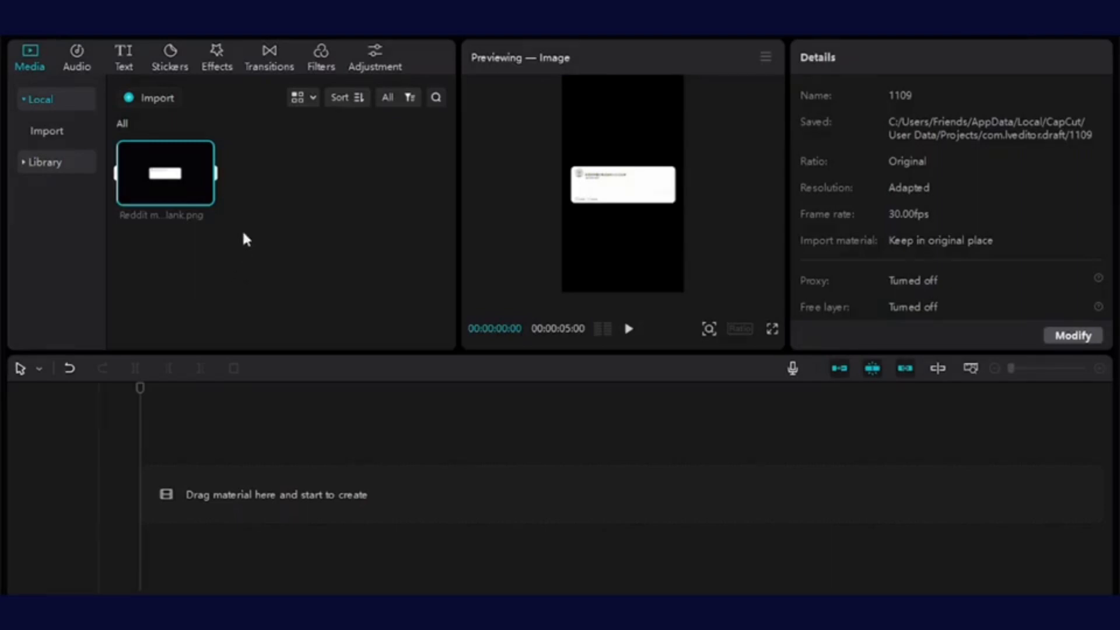
left_click(148, 96)
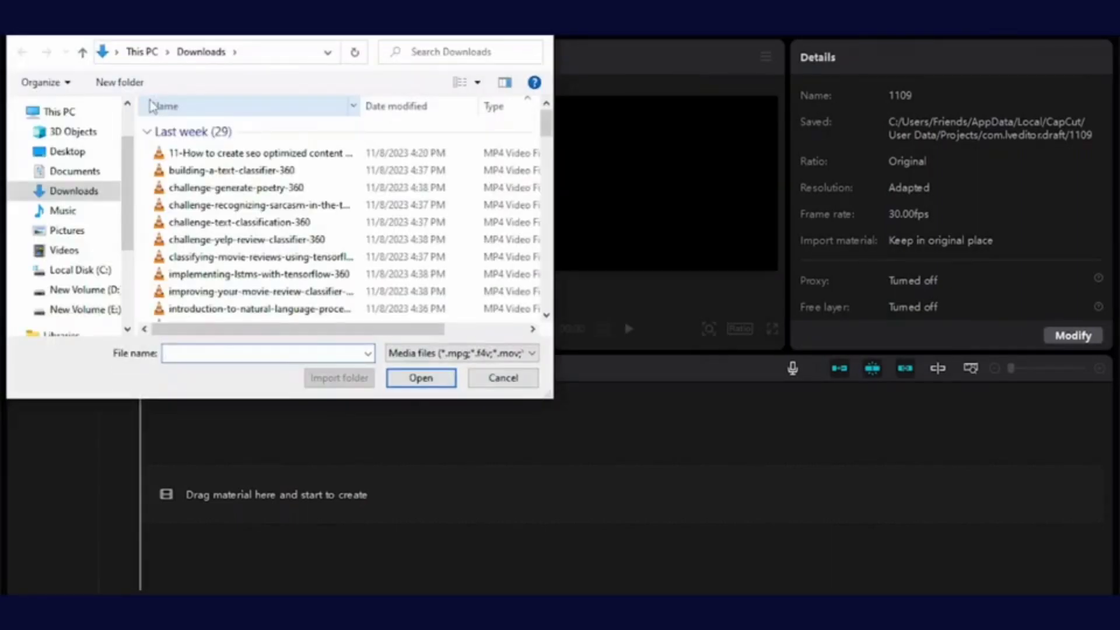
scroll(235, 213, "down", 6)
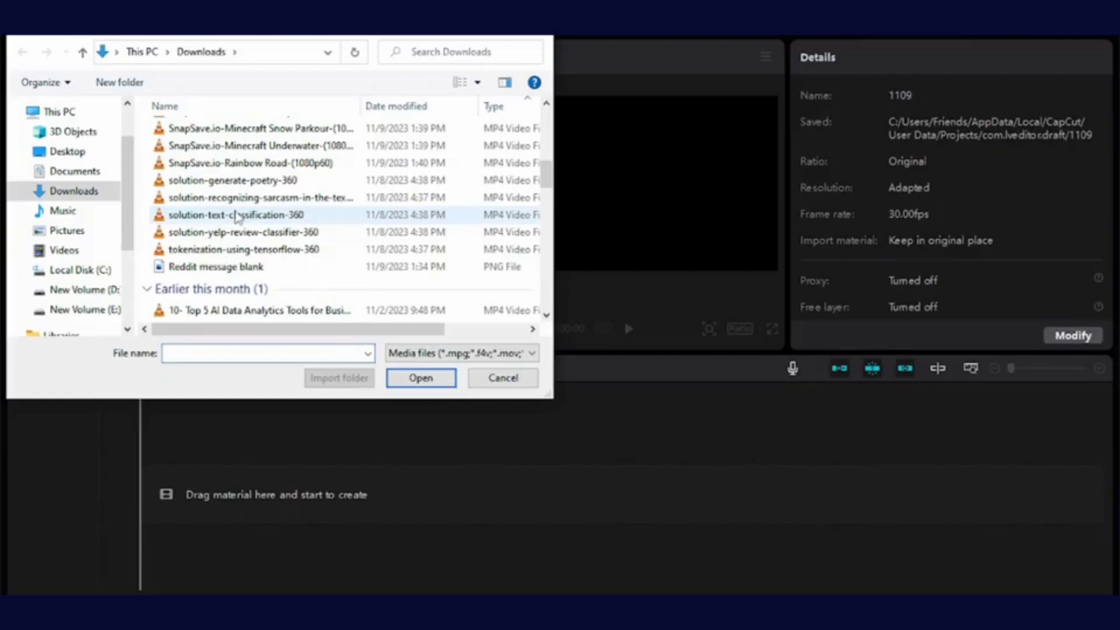
left_click(244, 166)
double_click(243, 166)
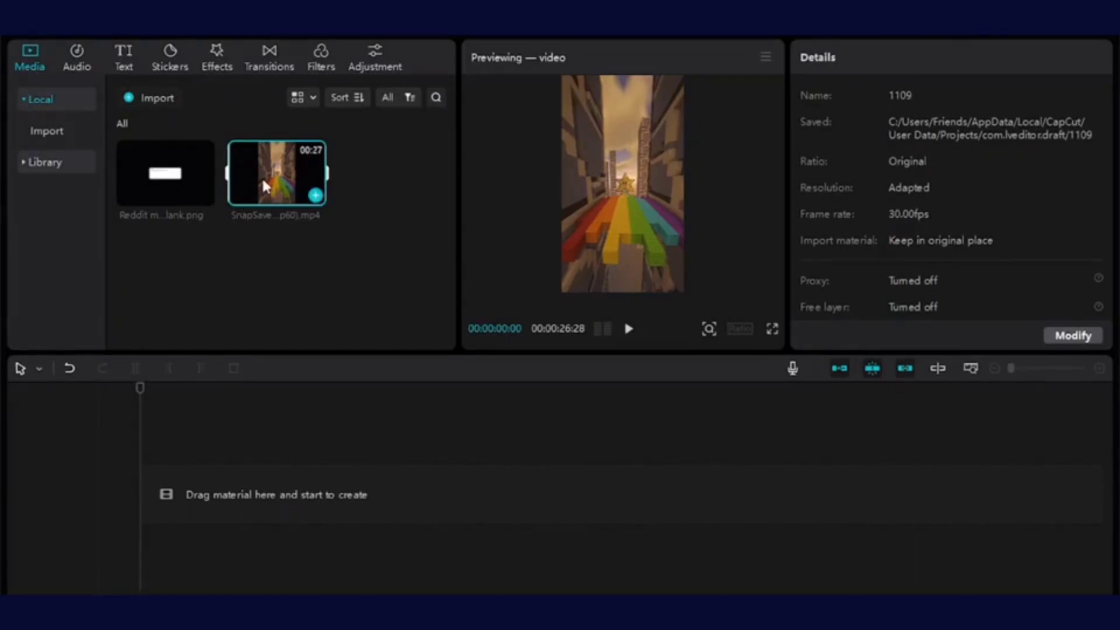
Place the Rainbow Road clip with the Reddit frame above it, stretched to about 25 s.
left_click_drag(262, 176, 155, 492)
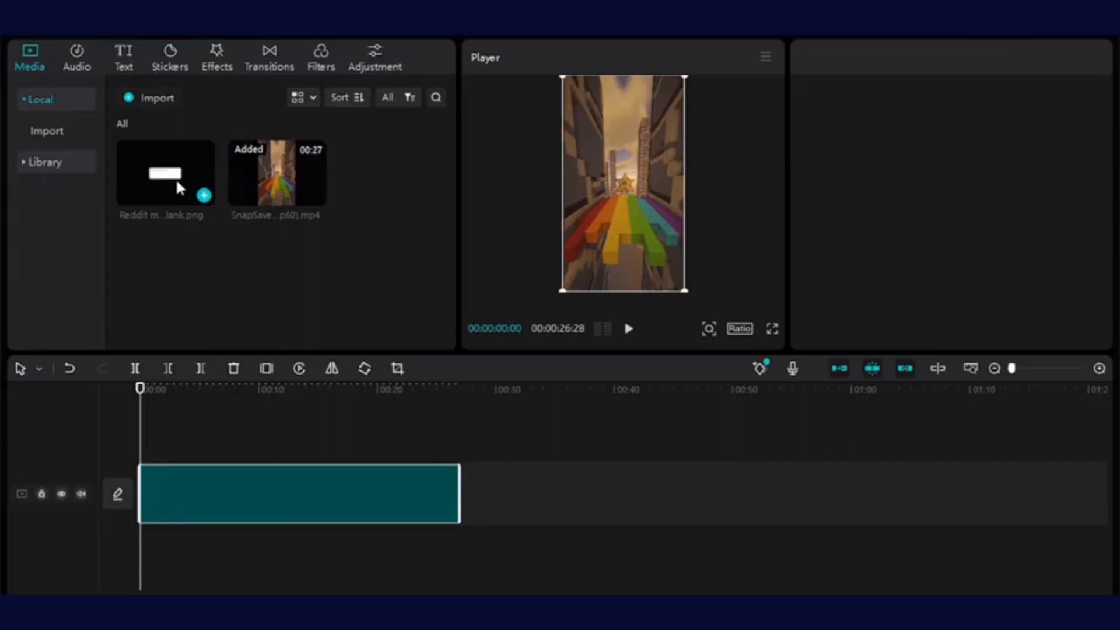
left_click_drag(180, 182, 152, 439)
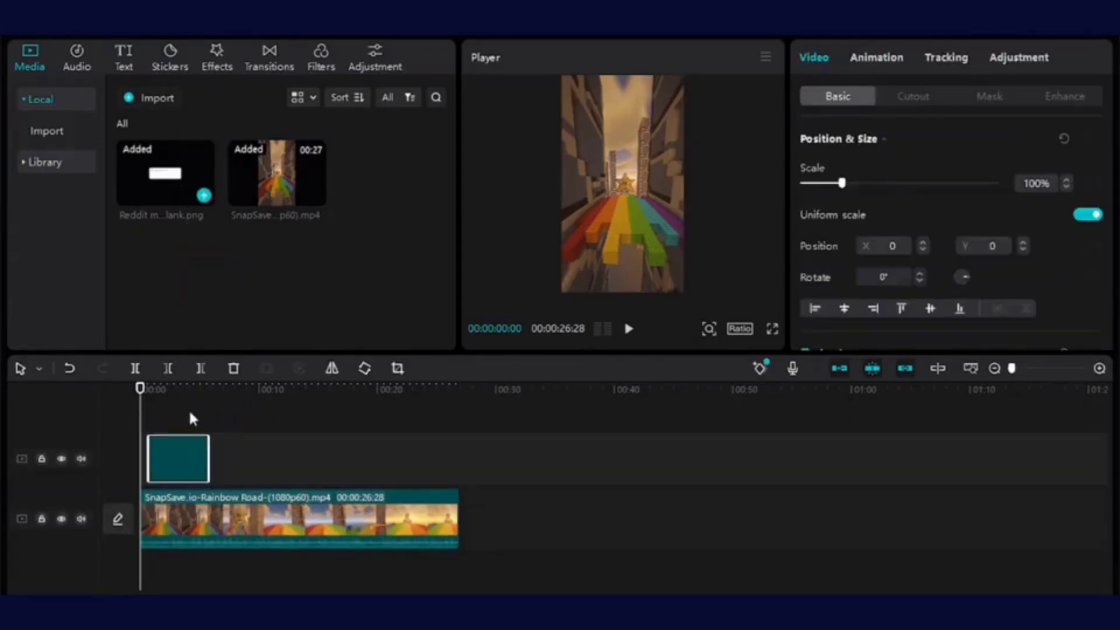
left_click_drag(213, 458, 446, 463)
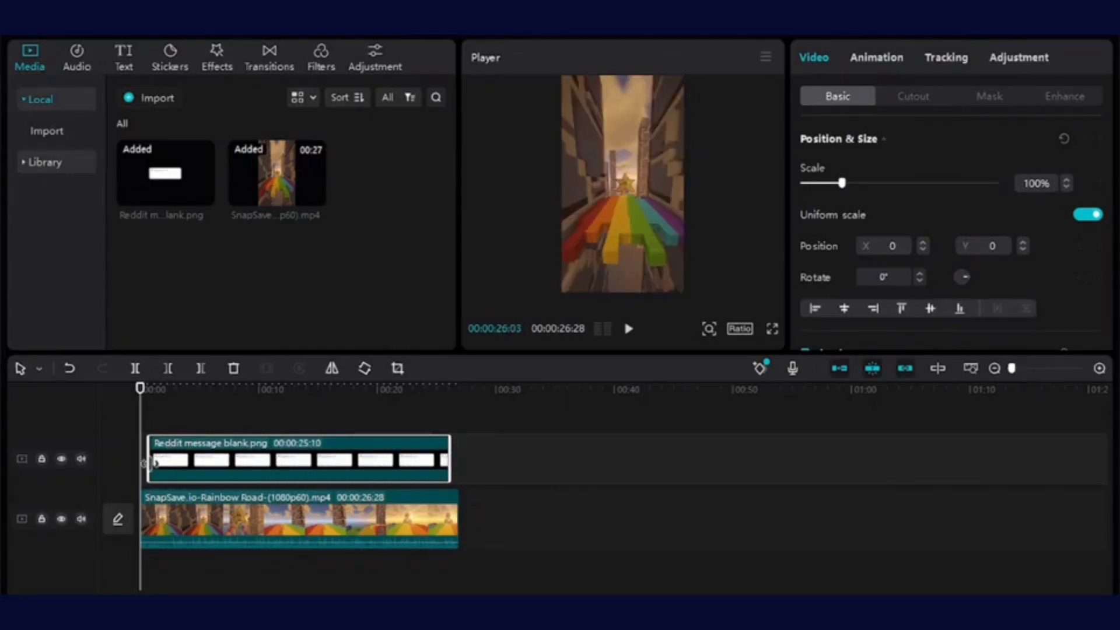
left_click_drag(148, 459, 151, 459)
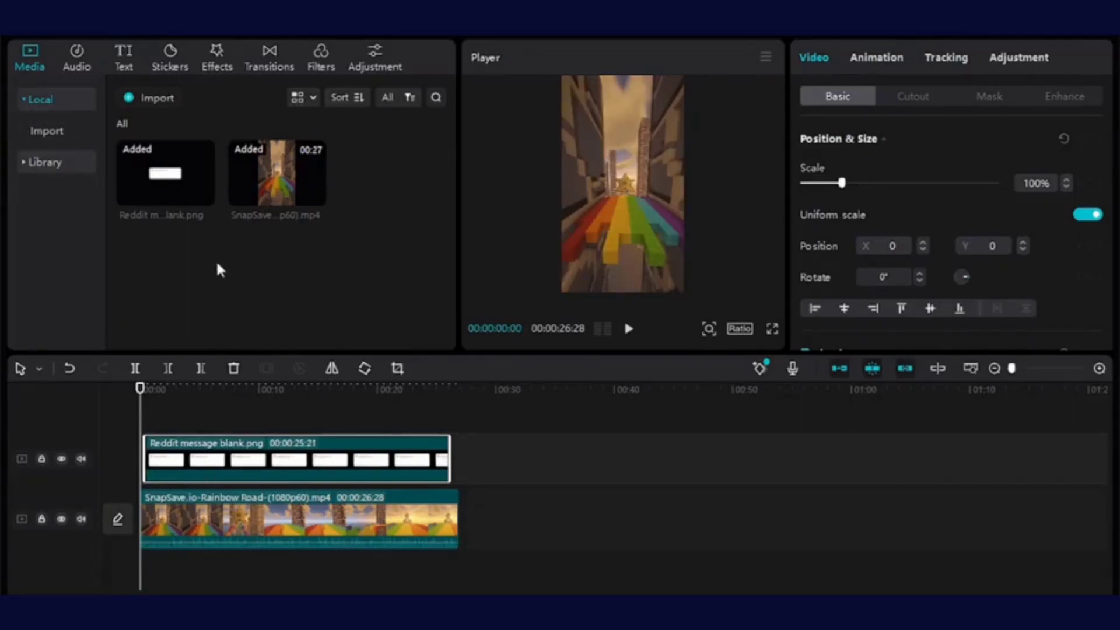
left_click(124, 57)
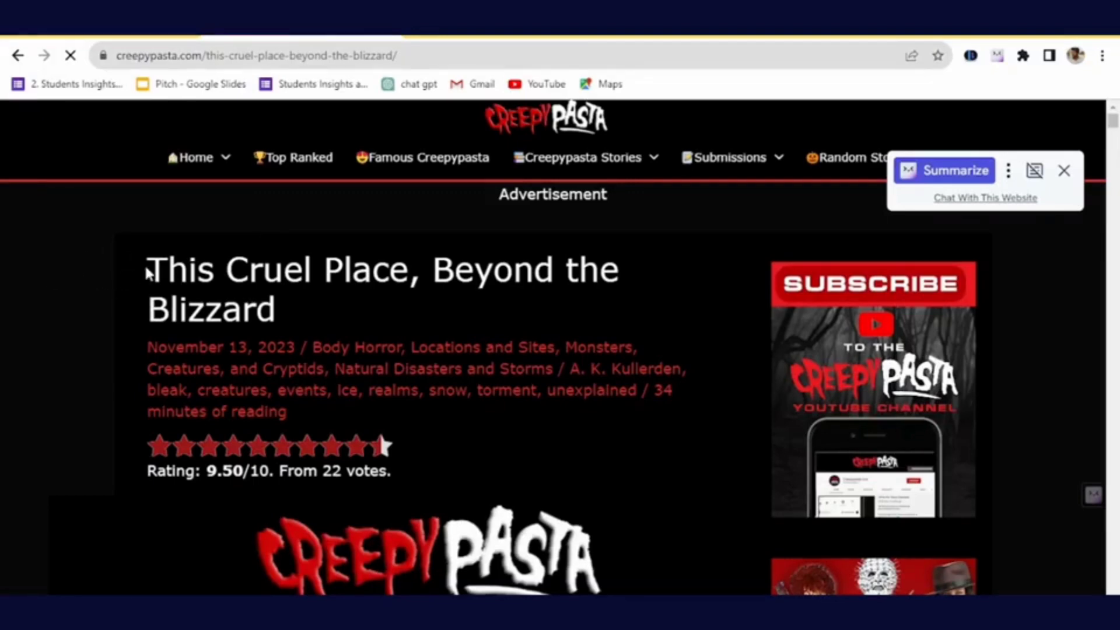
Select the heading 'This Cruel Place, Beyond the Blizzard' on the article page.
left_click_drag(147, 267, 280, 309)
key("ctrl+c")
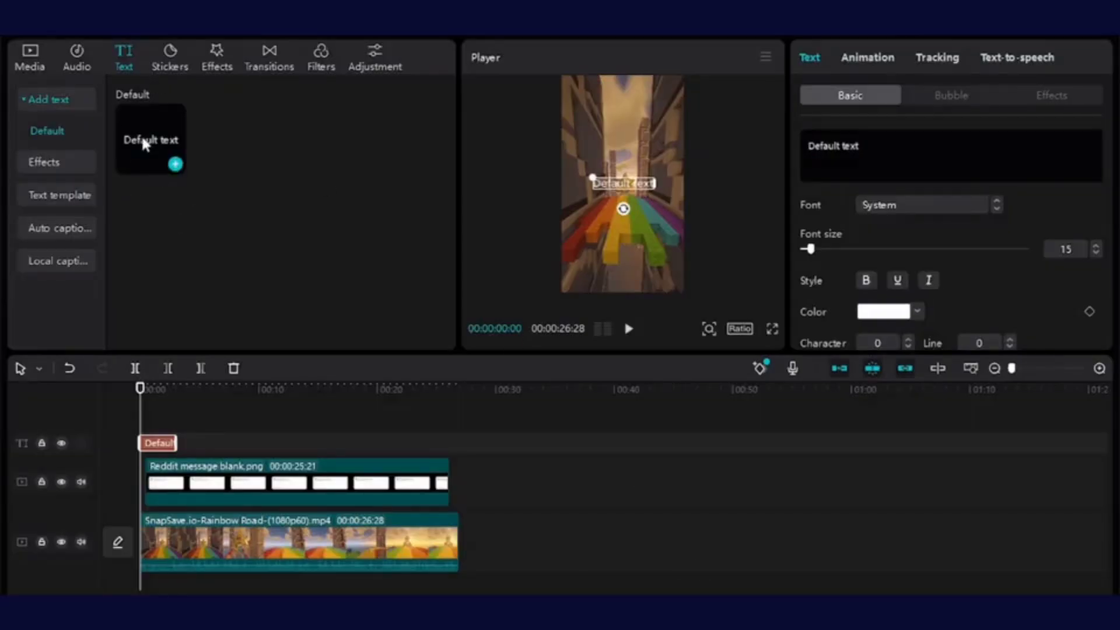
Add Default text and replace its wording with 'This Cruel Place, Beyond the Blizzard'.
left_click(145, 143)
double_click(176, 165)
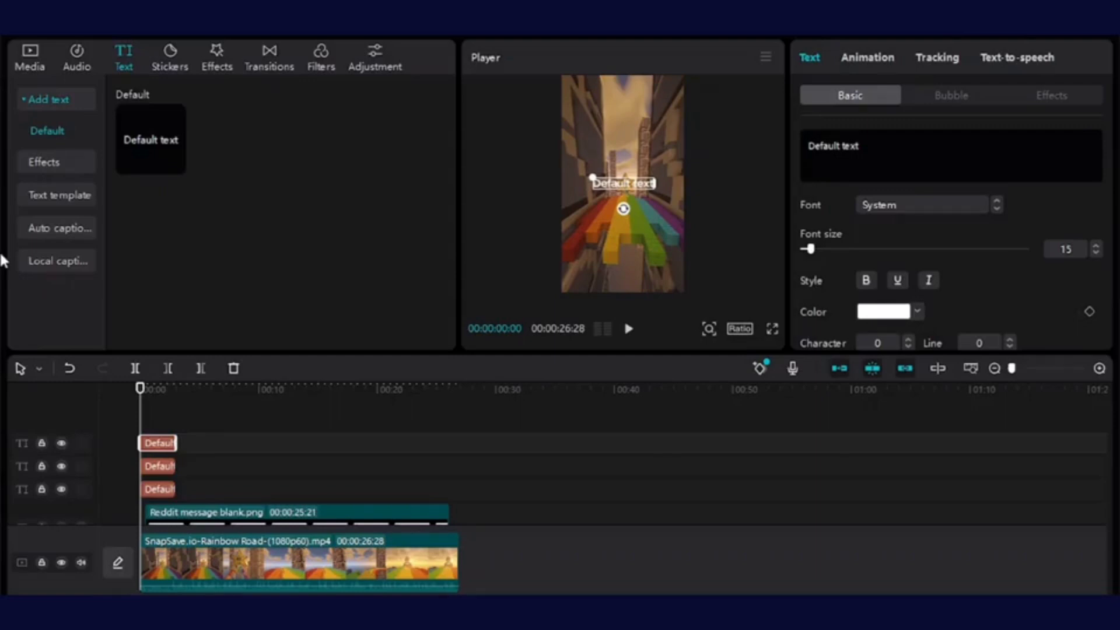
triple_click(845, 147)
key("ctrl+v")
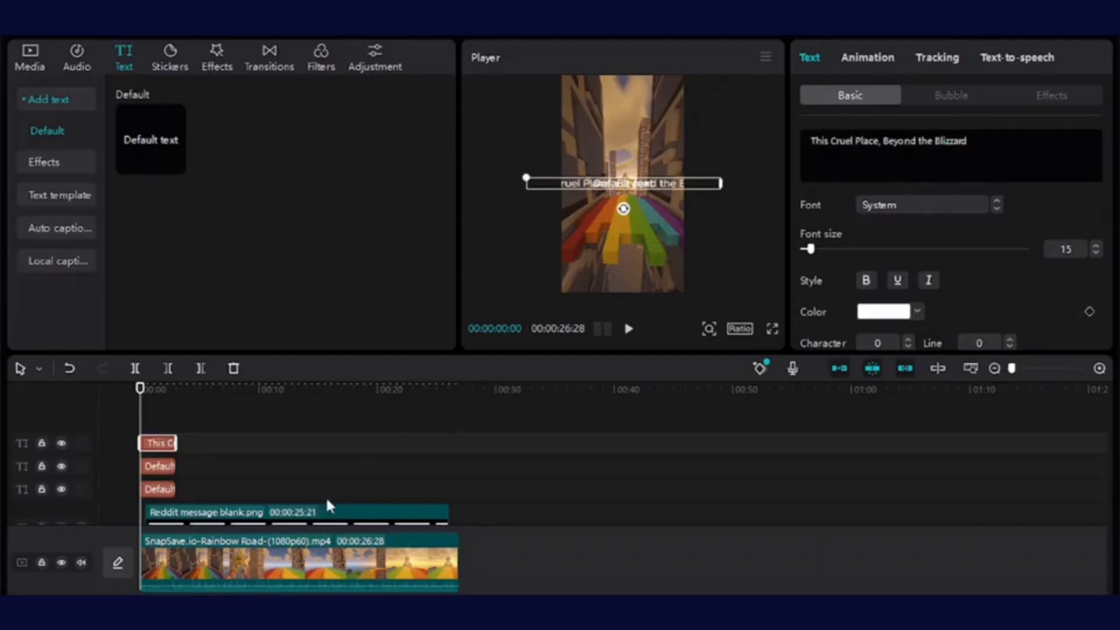
scroll(159, 476, "down", 1)
left_click(158, 470)
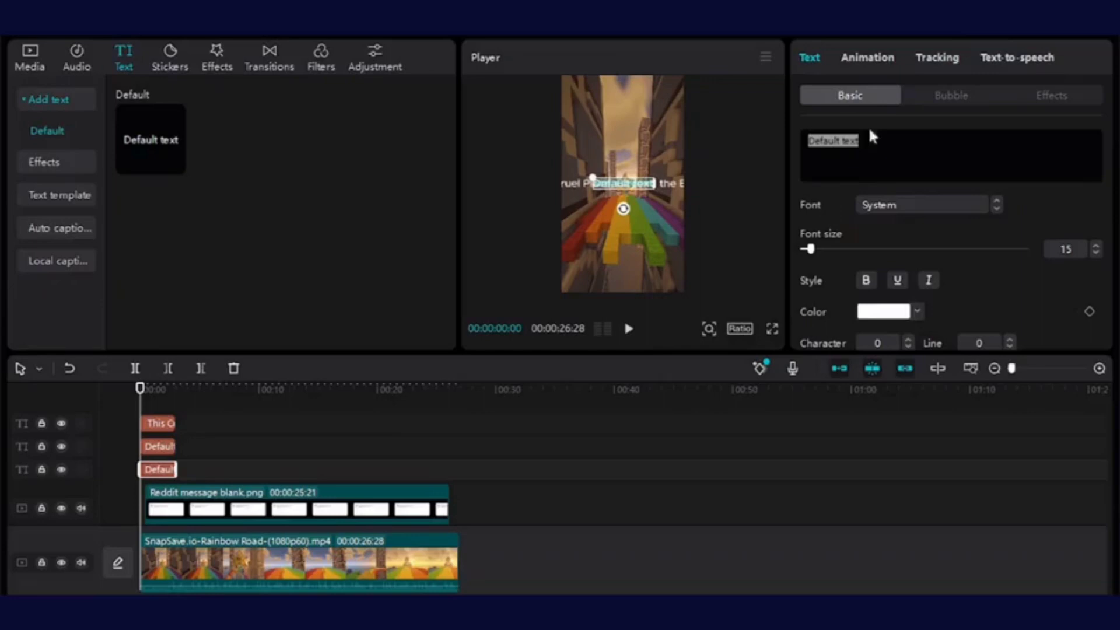
Delete the two extra Default text clips.
left_click(164, 476)
right_click(164, 476)
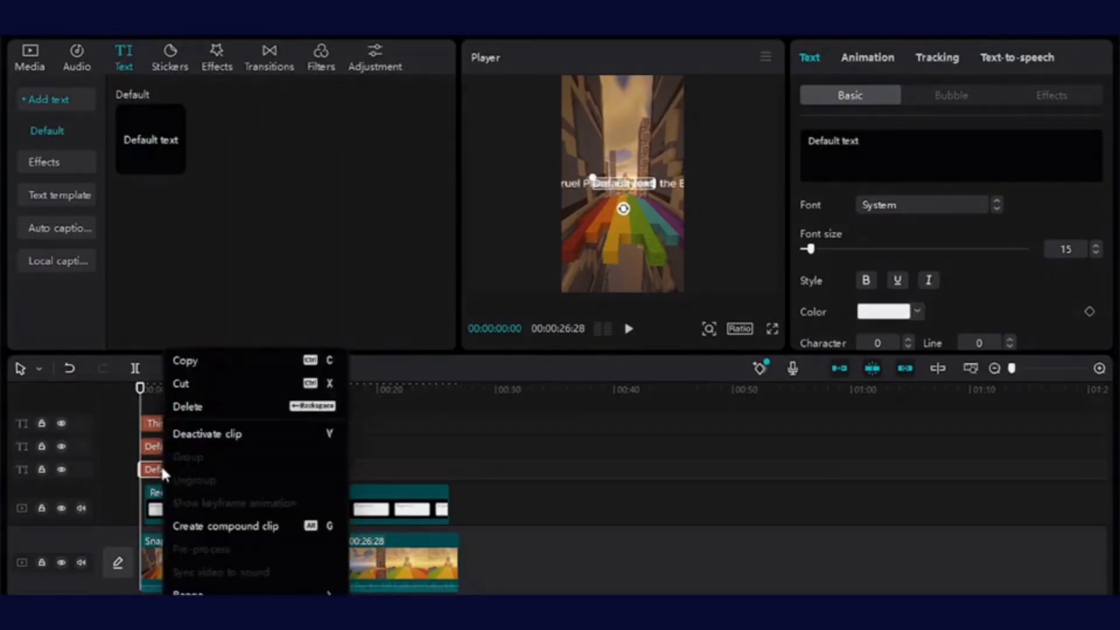
left_click(201, 407)
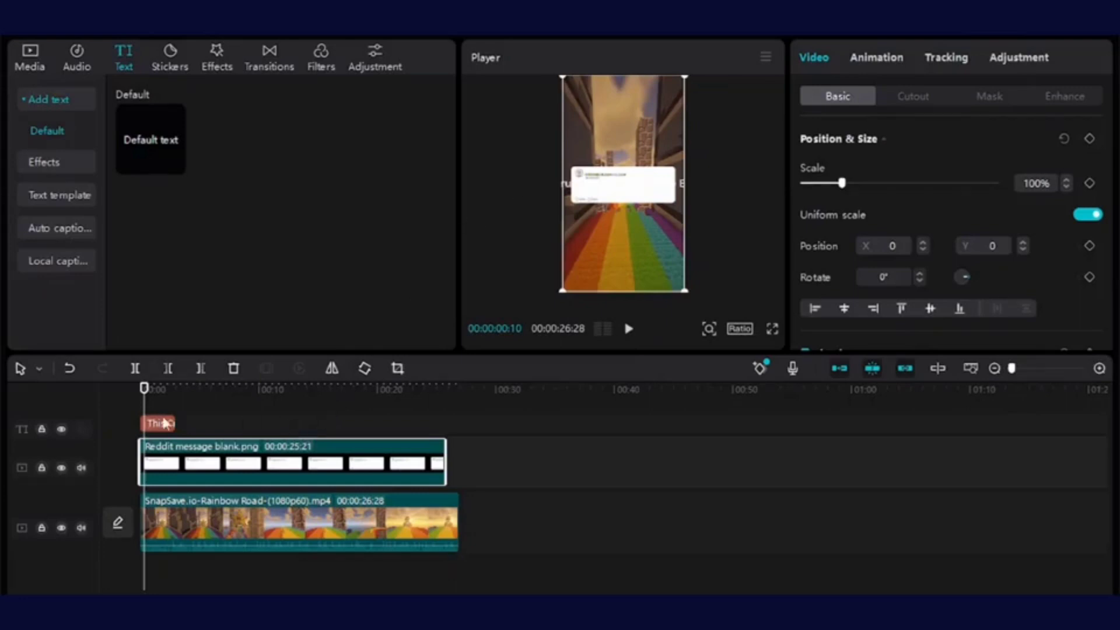
Move the title onto the Reddit frame, color it 221A1A, and wrap it to two lines.
left_click(155, 424)
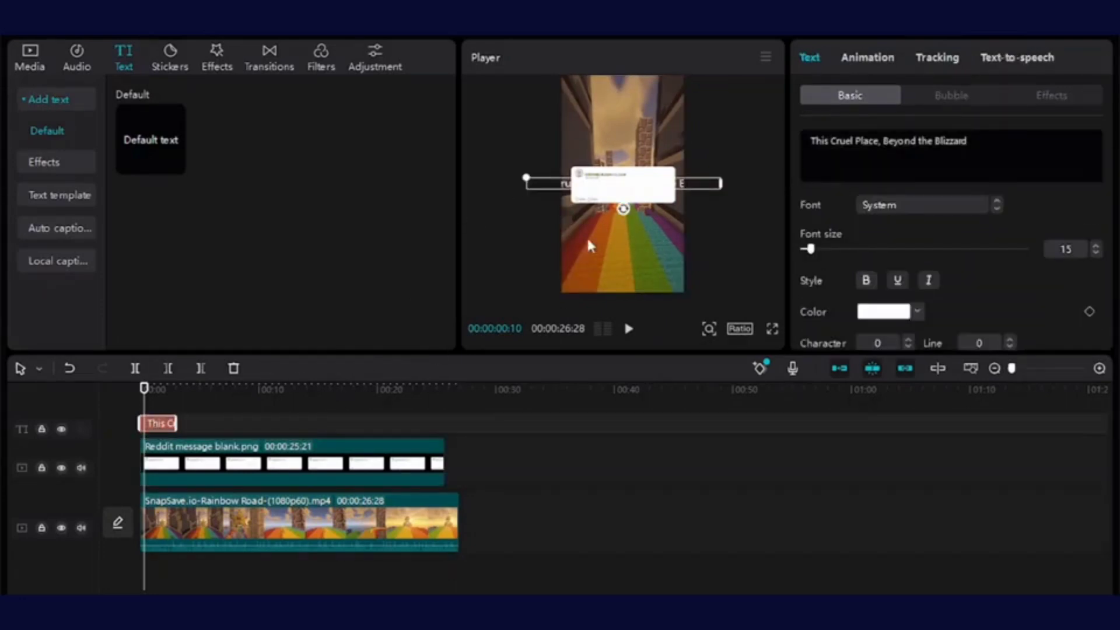
left_click_drag(564, 185, 605, 192)
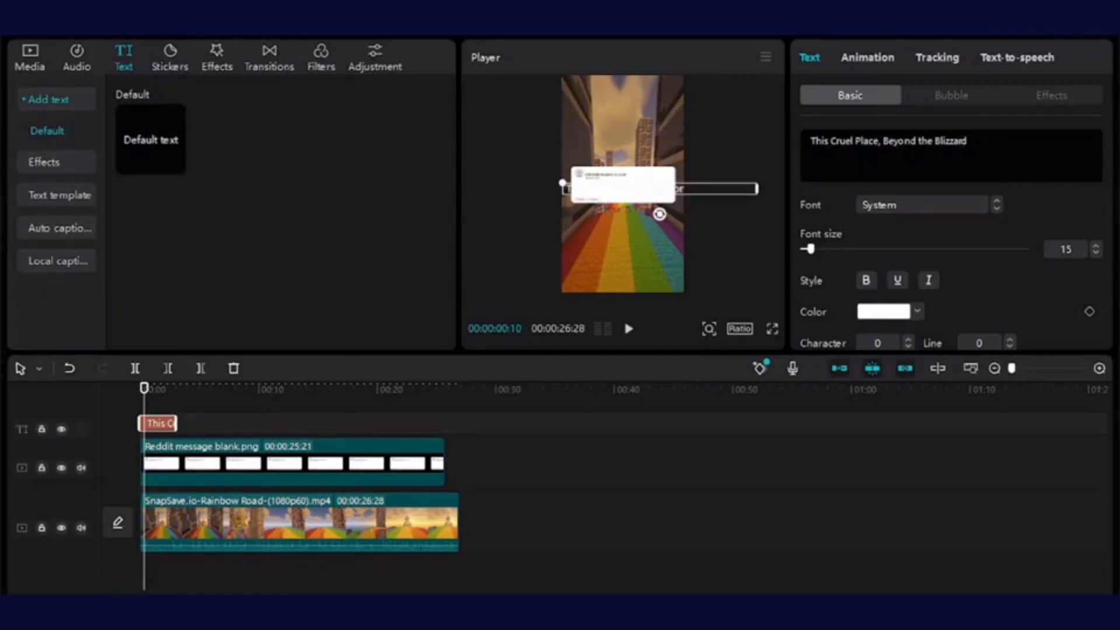
left_click(910, 139)
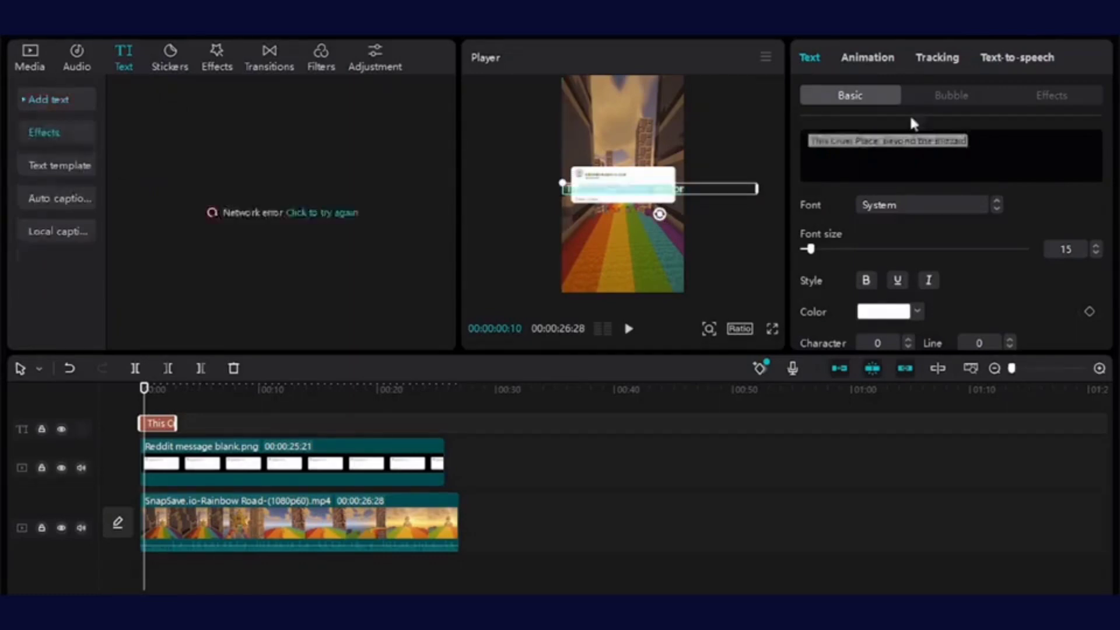
left_click(919, 313)
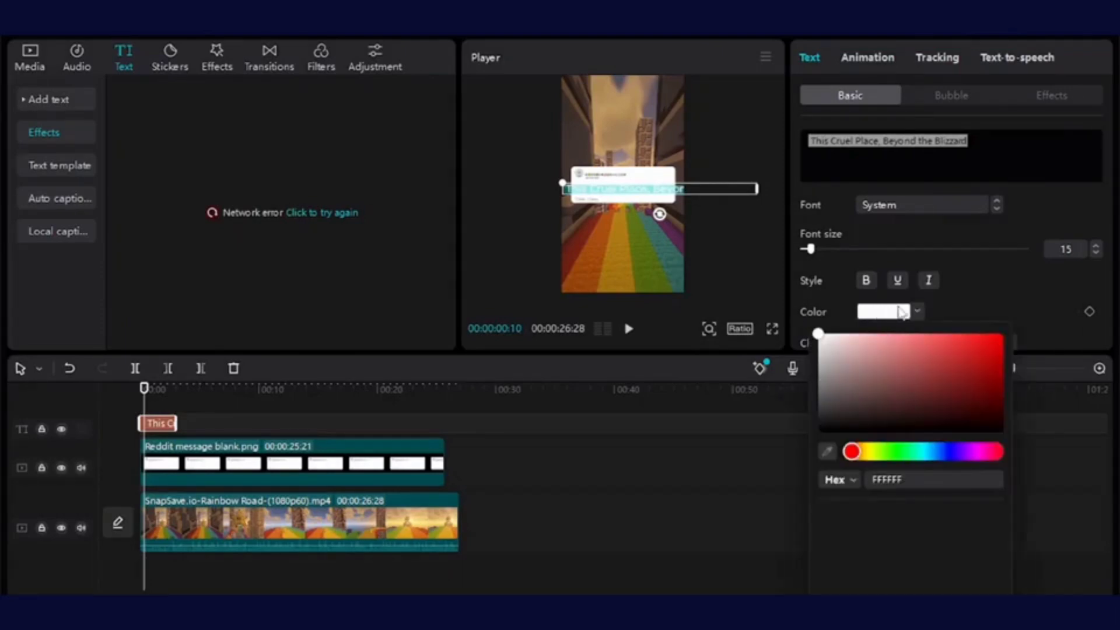
left_click(858, 419)
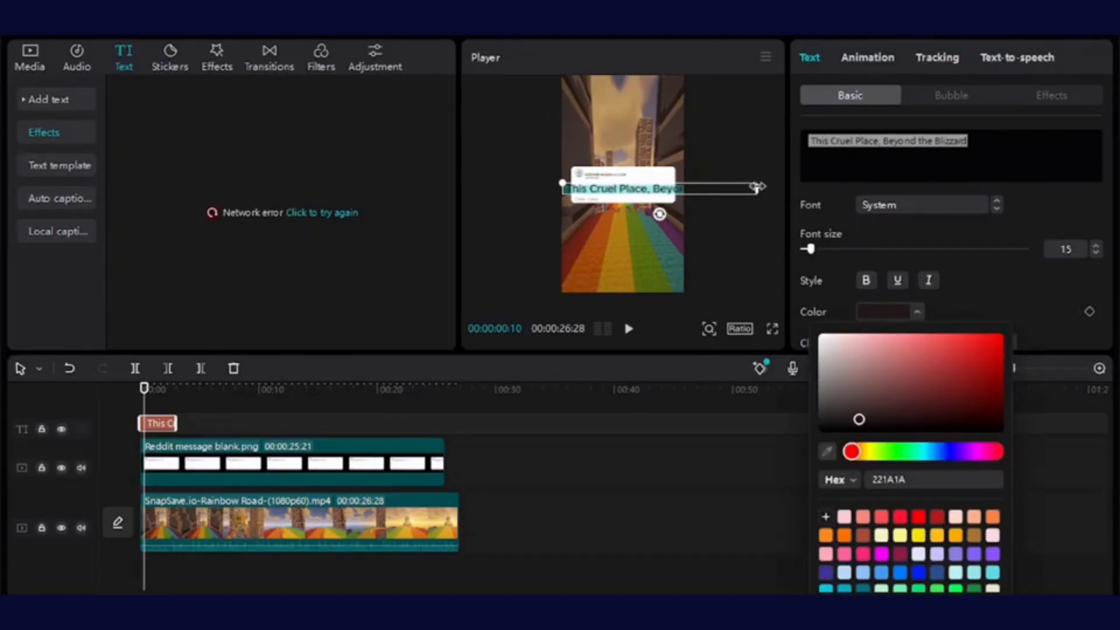
left_click_drag(755, 183, 683, 176)
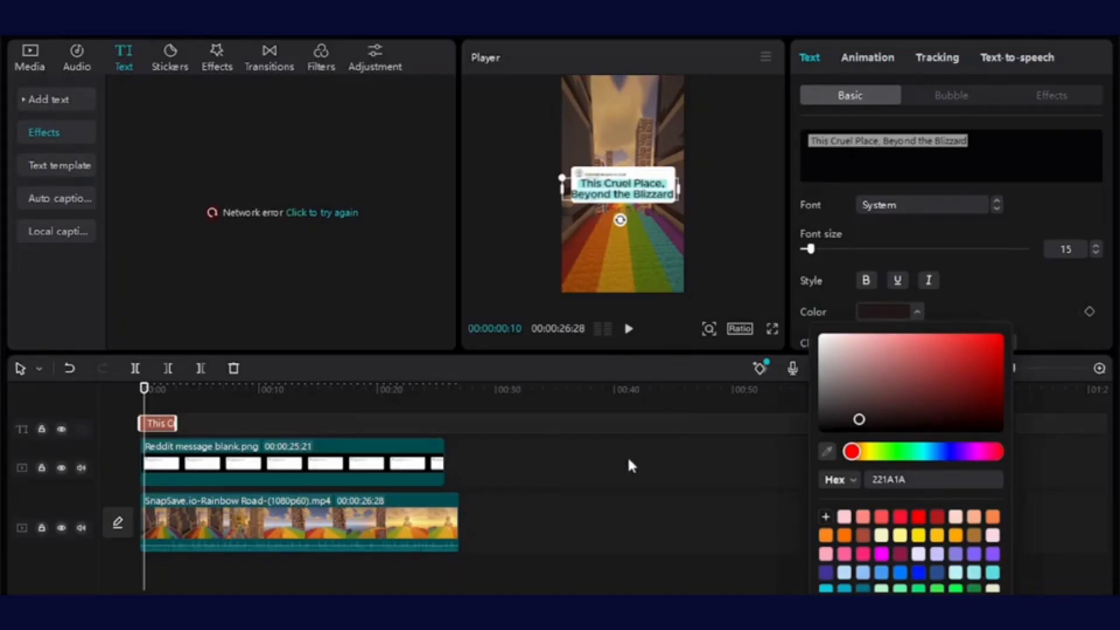
left_click(523, 408)
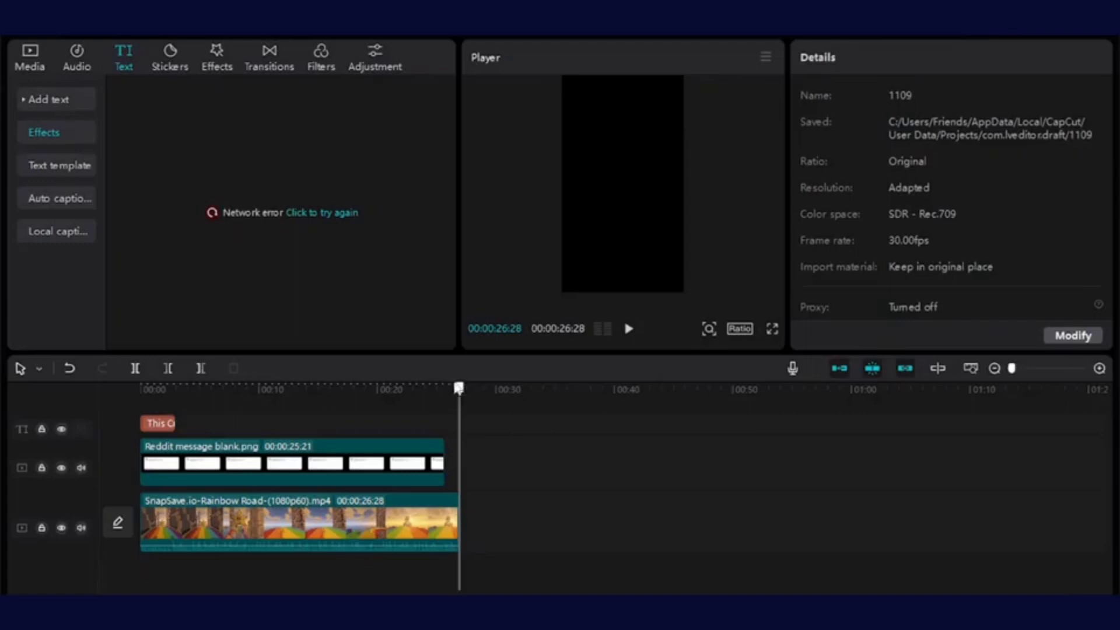
Play back from the start, then extend the title caption clip to about 00:25.
left_click_drag(456, 396, 97, 382)
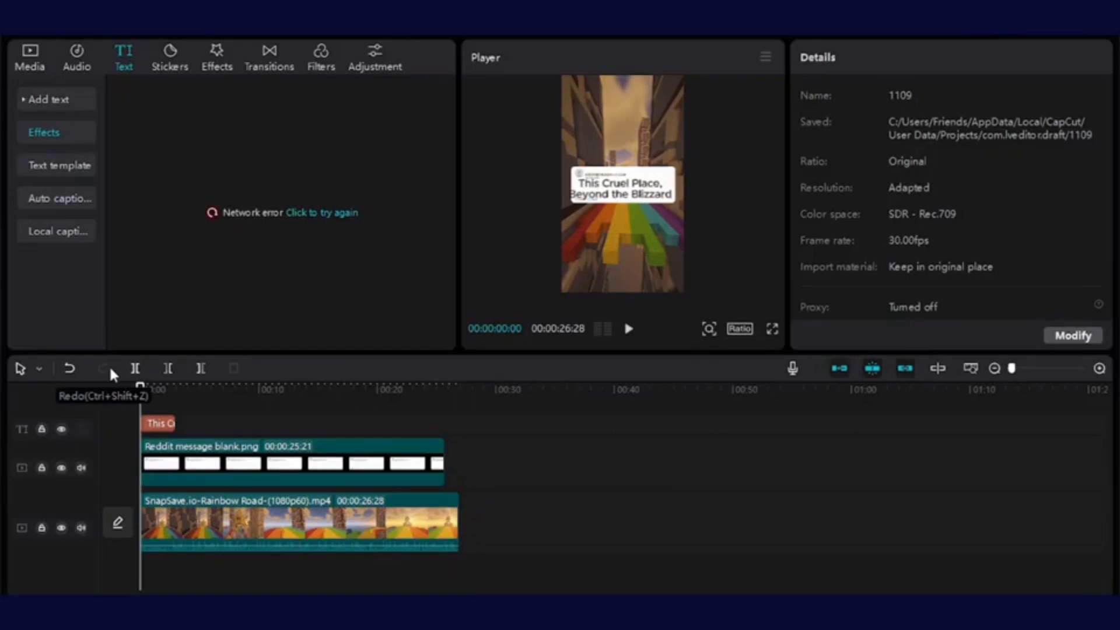
left_click(628, 330)
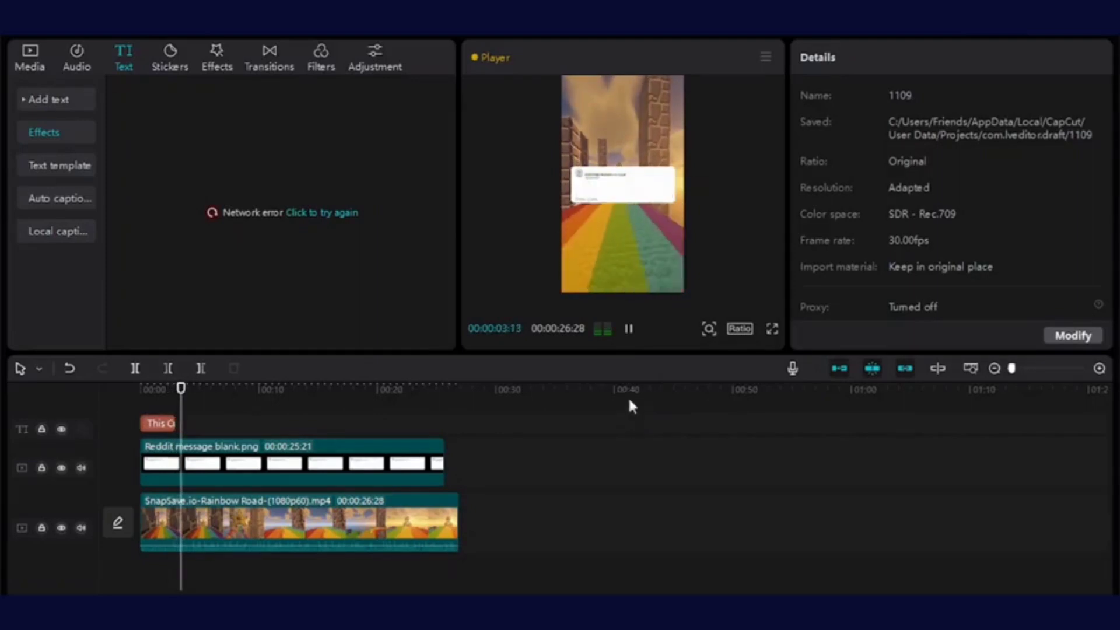
left_click(629, 329)
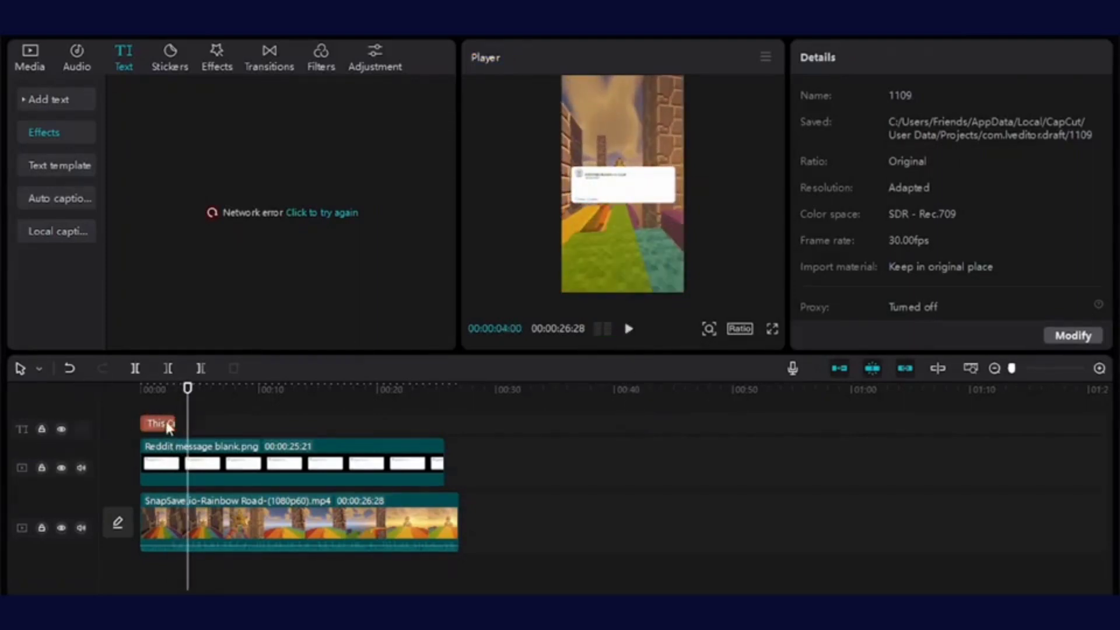
left_click(166, 423)
left_click_drag(174, 422, 438, 419)
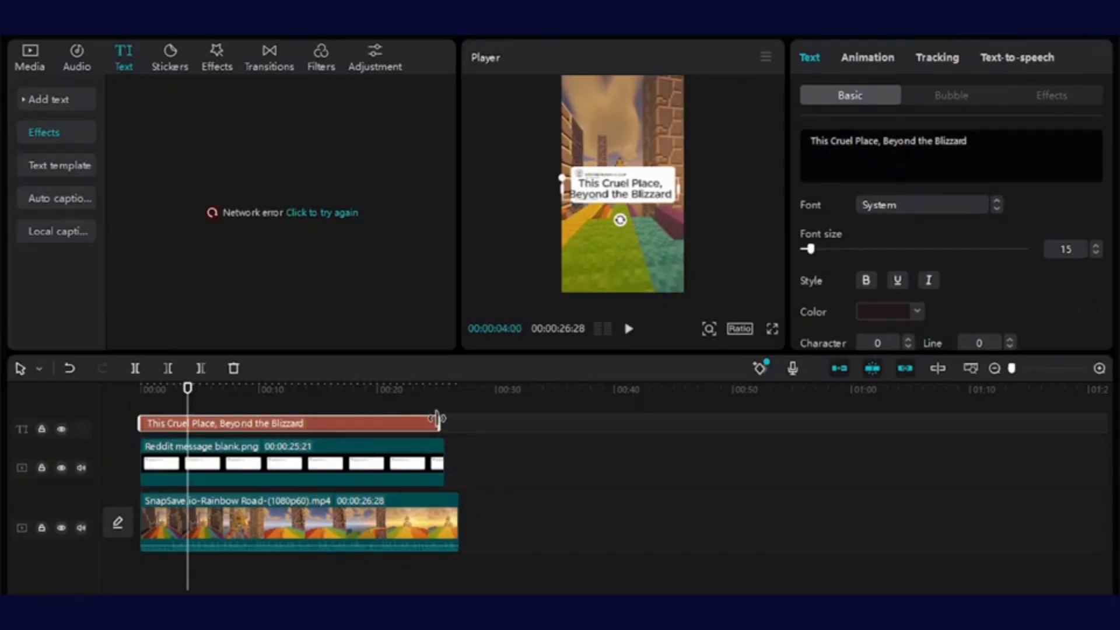